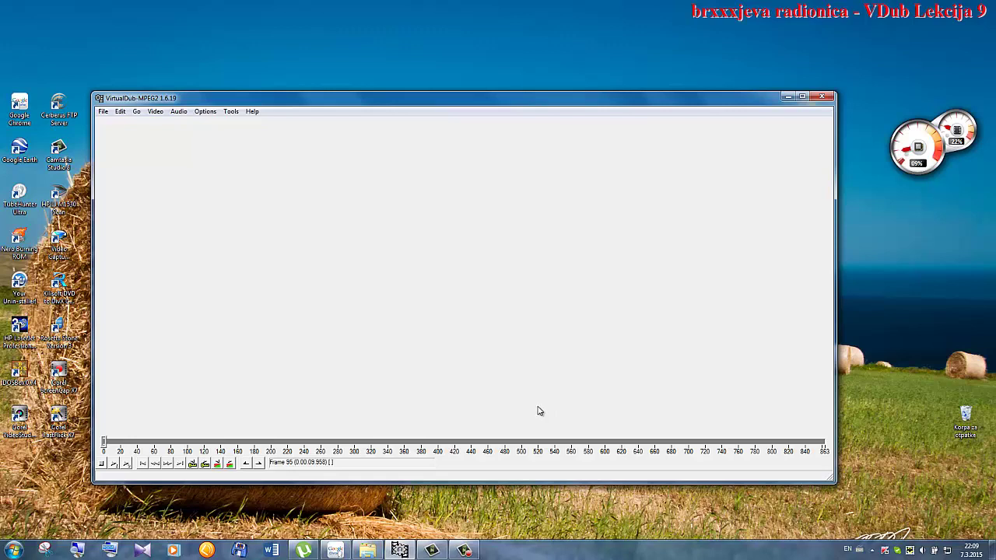
Open the recent video VID_20140625_204943.avi and delete frames 0 to 84 from its beginning
{"action": "left_click", "coordinate": [104, 112]}
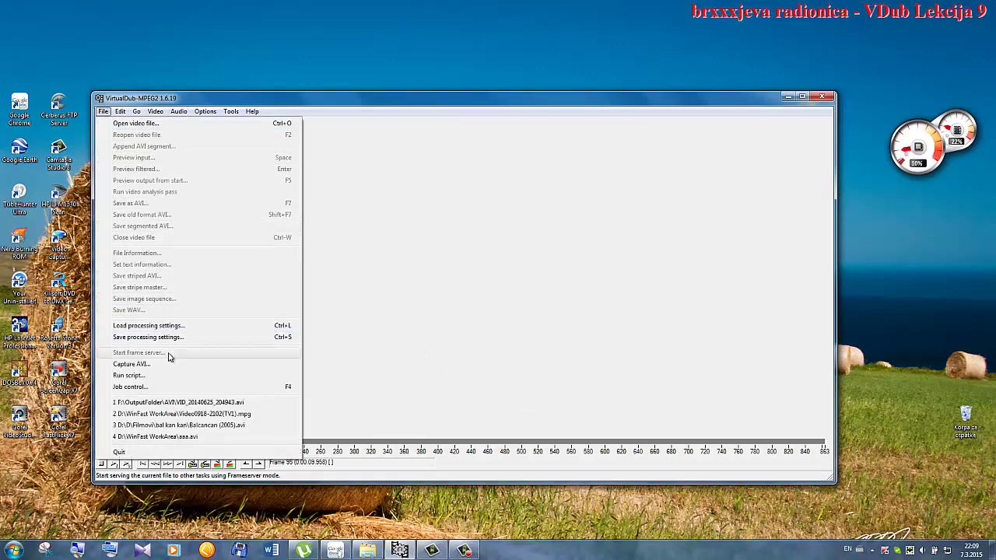
{"action": "left_click", "coordinate": [176, 401]}
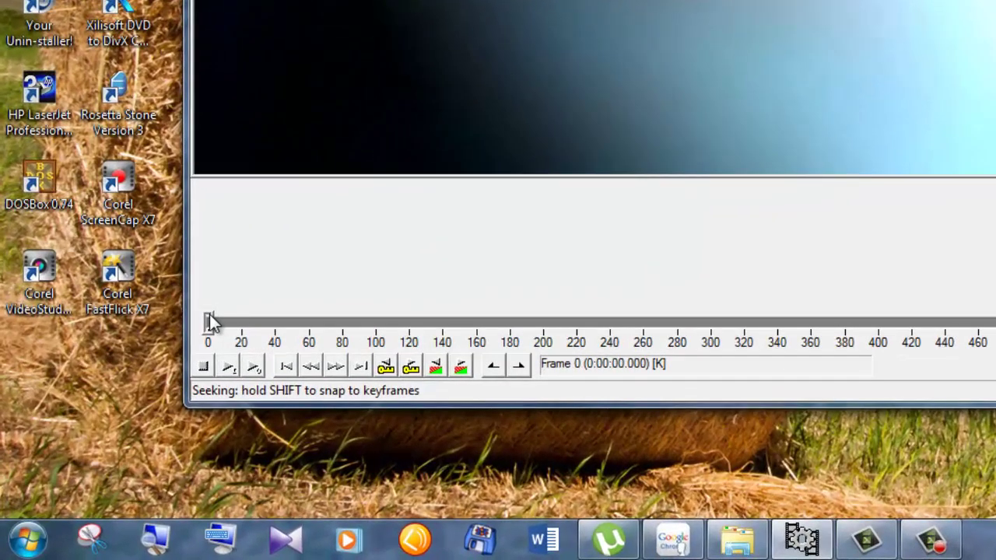
{"action": "left_click_drag", "start_coordinate": [211, 321], "coordinate": [237, 322]}
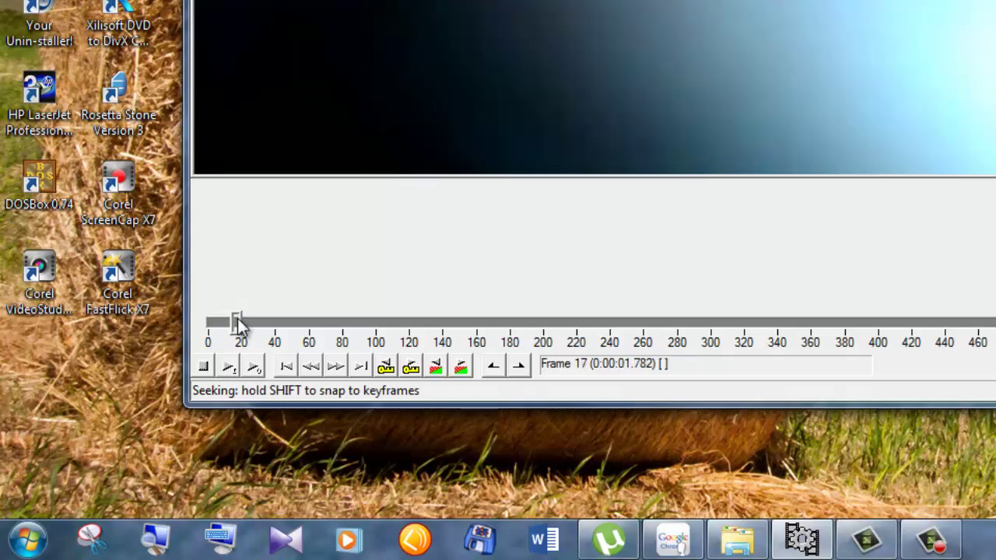
{"action": "left_click_drag", "start_coordinate": [240, 322], "coordinate": [244, 324]}
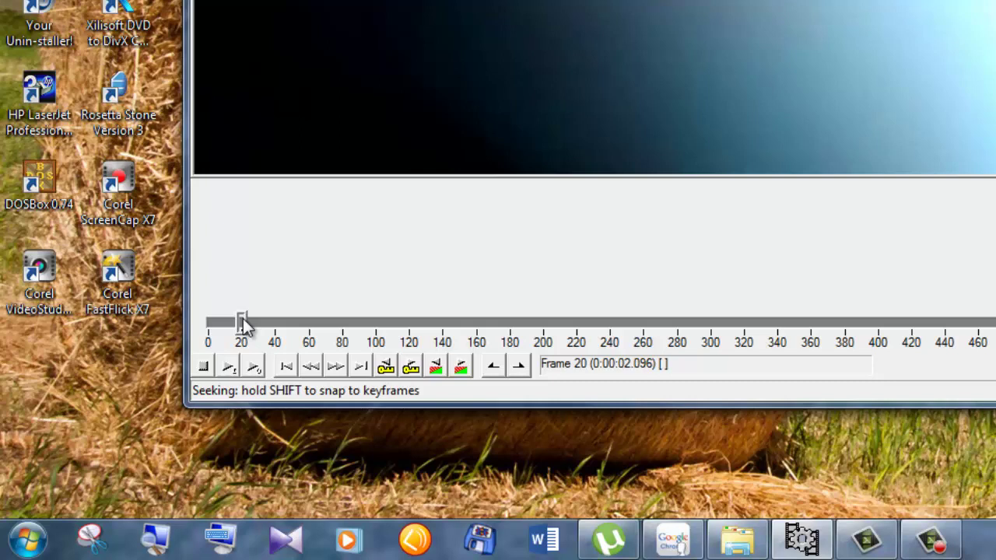
{"action": "left_click_drag", "start_coordinate": [243, 322], "coordinate": [272, 324]}
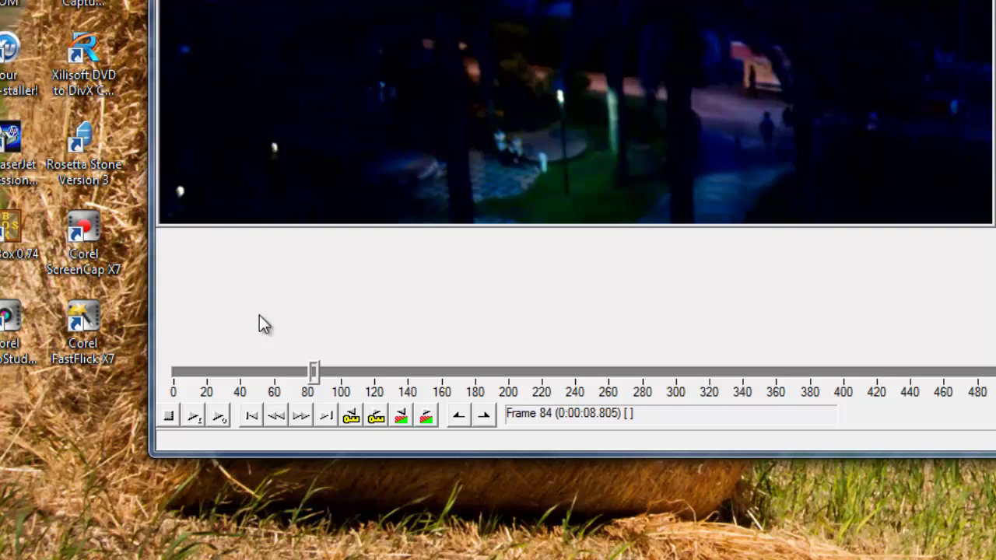
{"action": "left_click", "coordinate": [482, 417]}
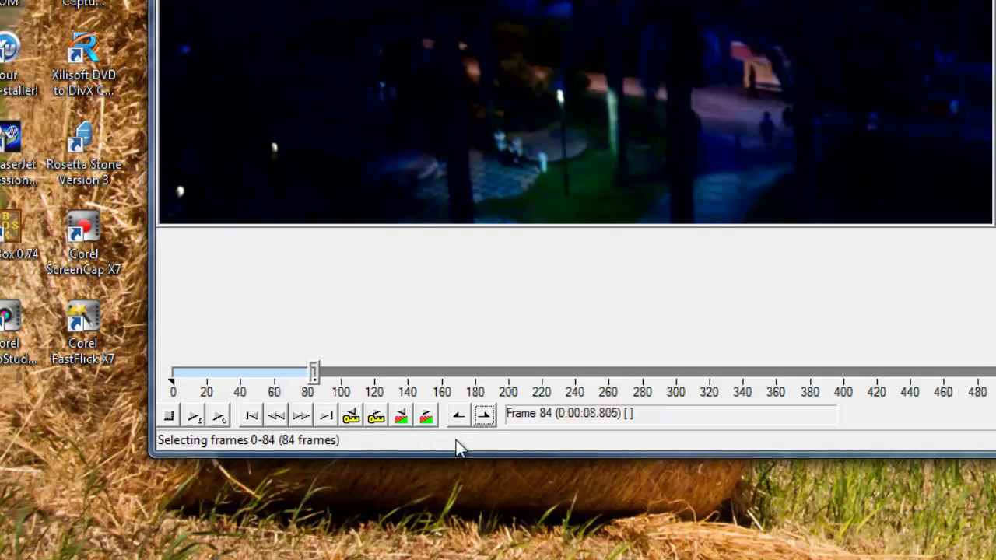
{"action": "key", "text": "Home"}
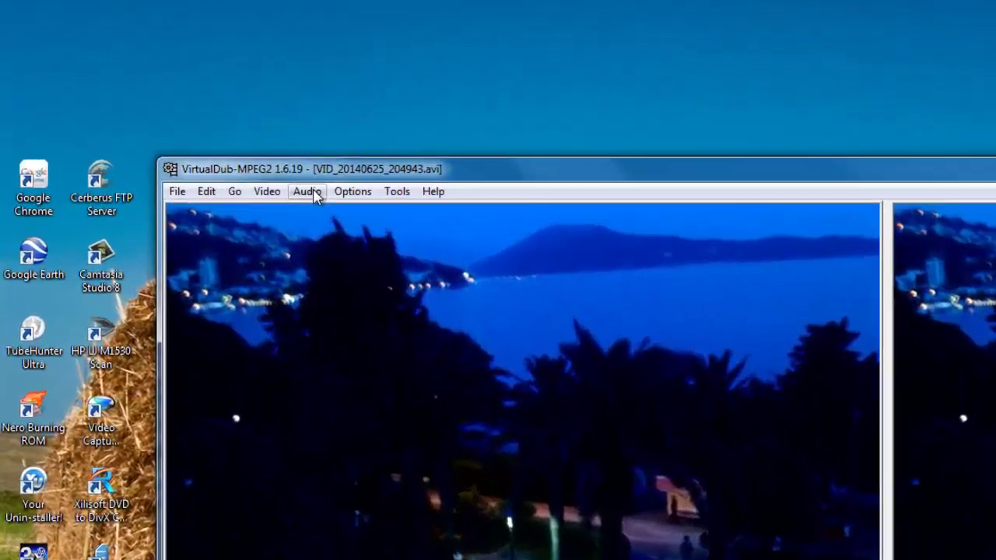
Use the audio file "Budva na pjenu od mora - SEZONA 3 - EPIZODA 40" as the video's soundtrack and preview part of it
{"action": "left_click", "coordinate": [314, 192]}
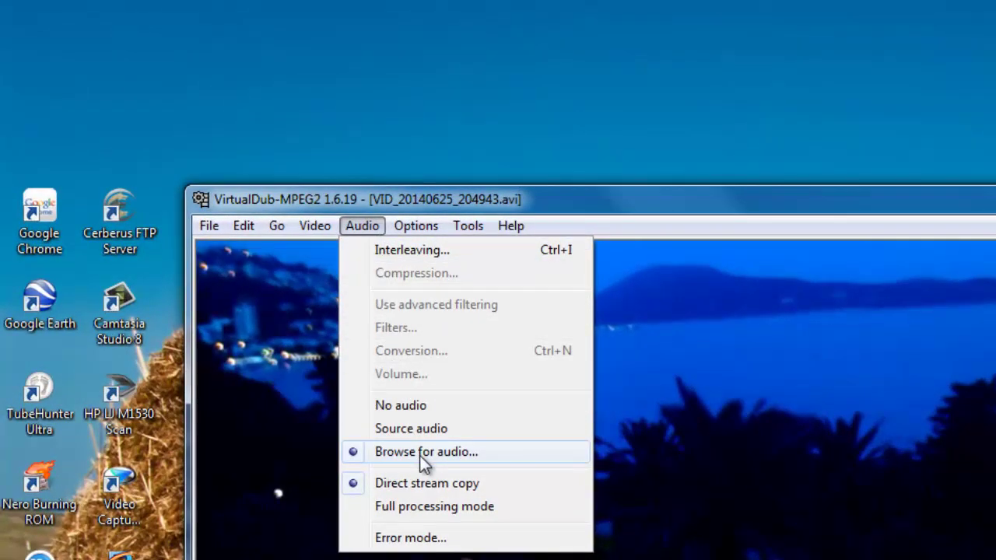
{"action": "left_click", "coordinate": [420, 455]}
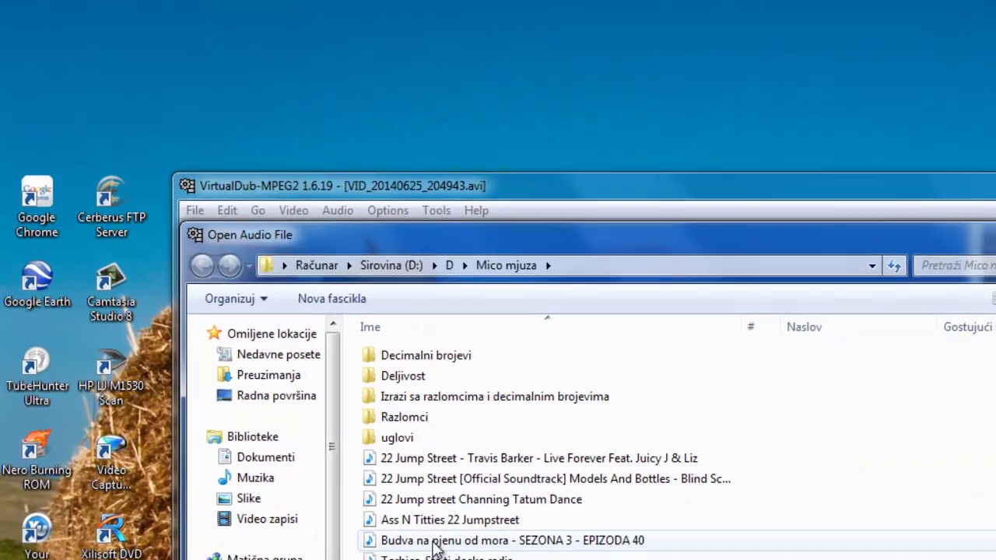
{"action": "left_click", "coordinate": [405, 500]}
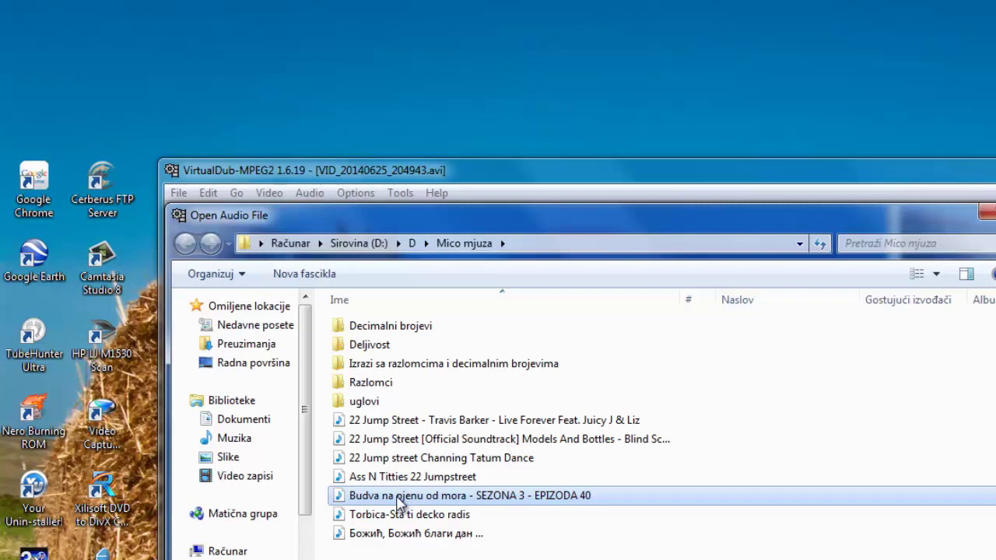
{"action": "double_click", "coordinate": [399, 498]}
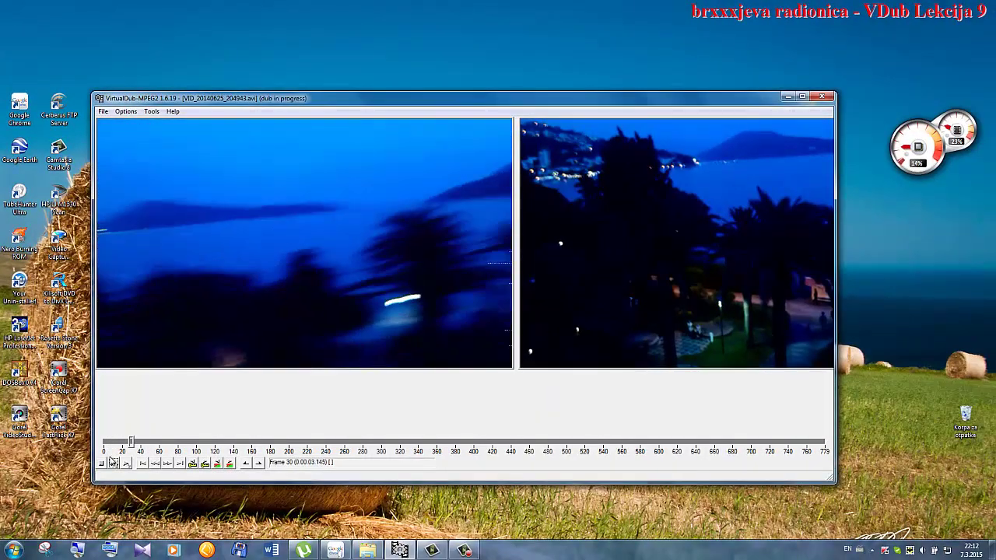
{"action": "left_click", "coordinate": [102, 464]}
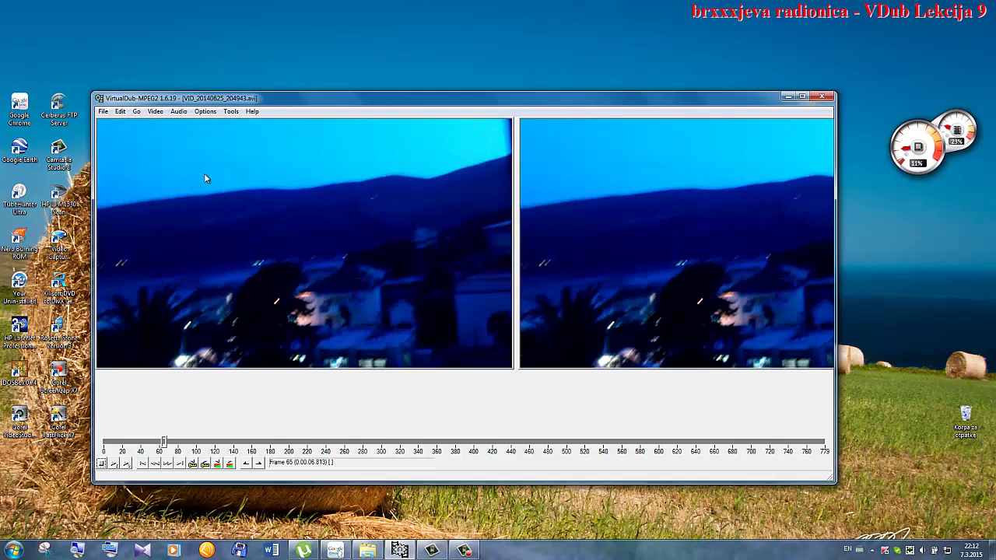
Set the video compression to the DivX 6.9.2 Codec (8 Logical CPUs)
{"action": "left_click", "coordinate": [156, 112]}
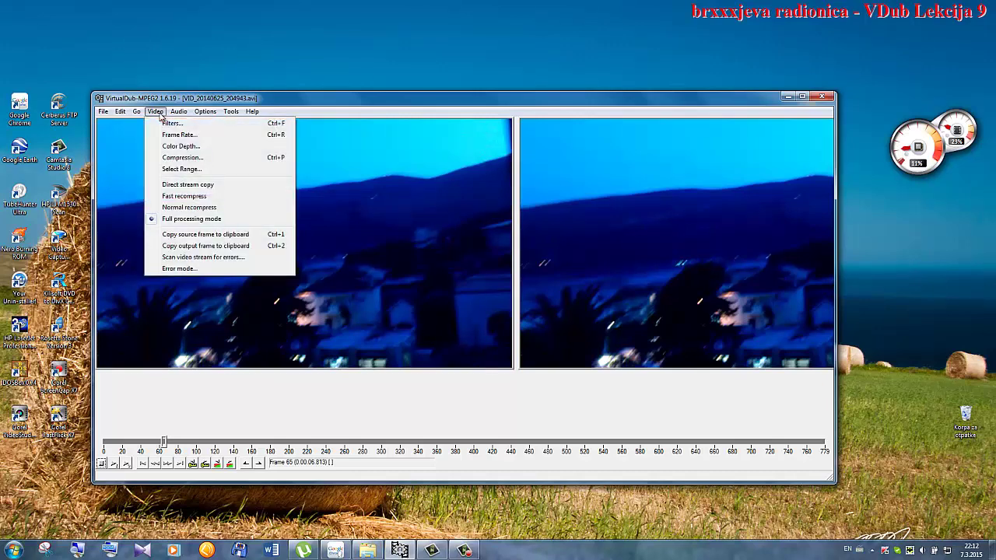
{"action": "left_click", "coordinate": [169, 161]}
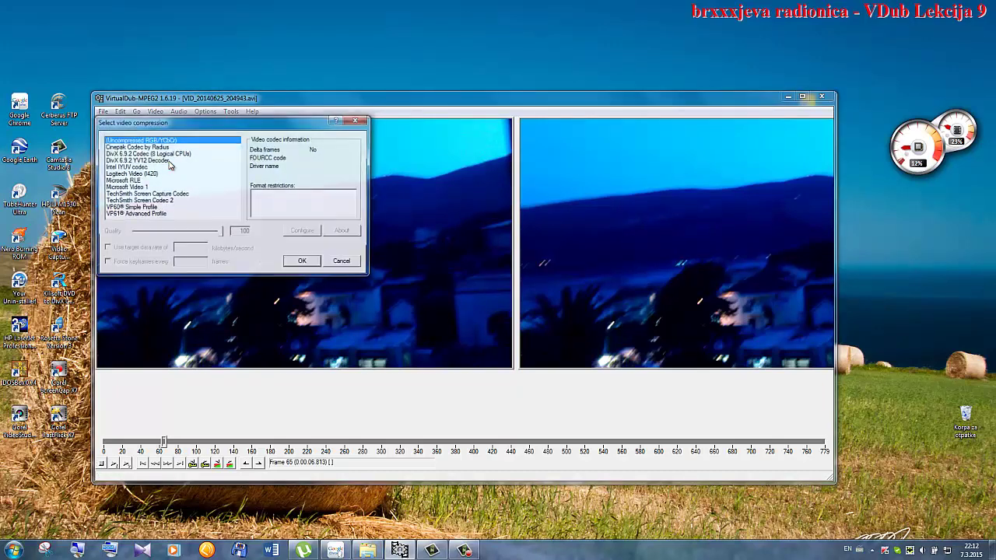
{"action": "left_click", "coordinate": [172, 154]}
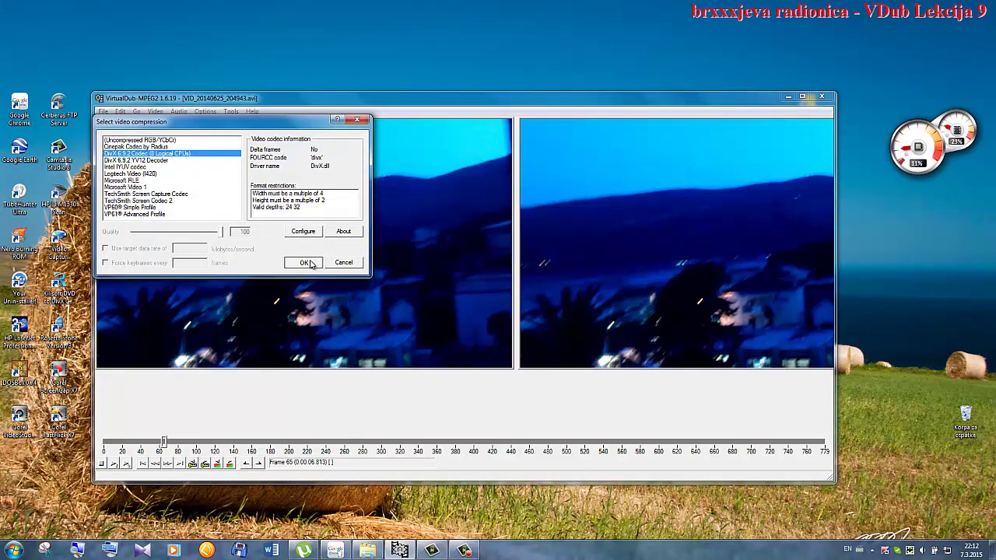
{"action": "left_click", "coordinate": [304, 262]}
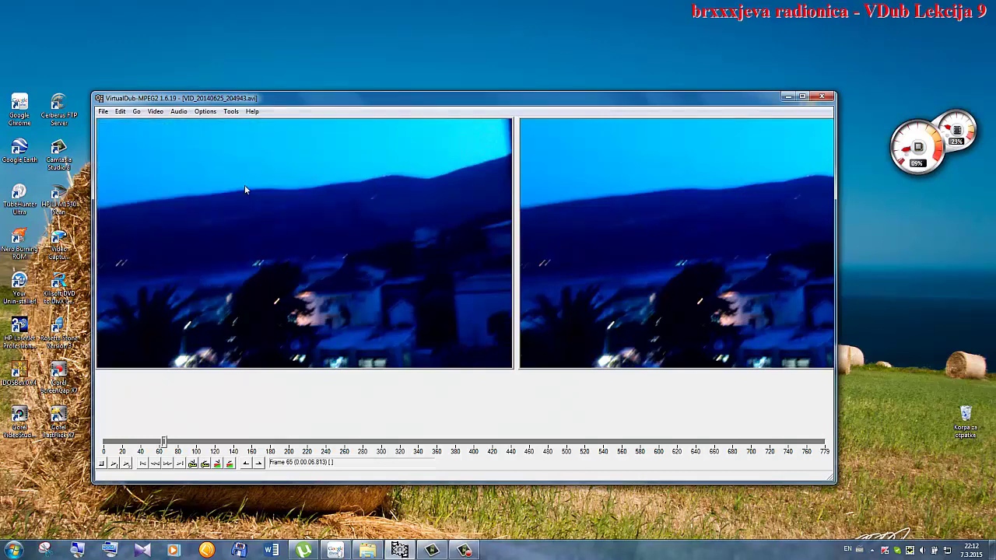
Save the video as aaaa.avi in WinFast WorkArea, replacing the existing file, and close the program
{"action": "left_click", "coordinate": [179, 113]}
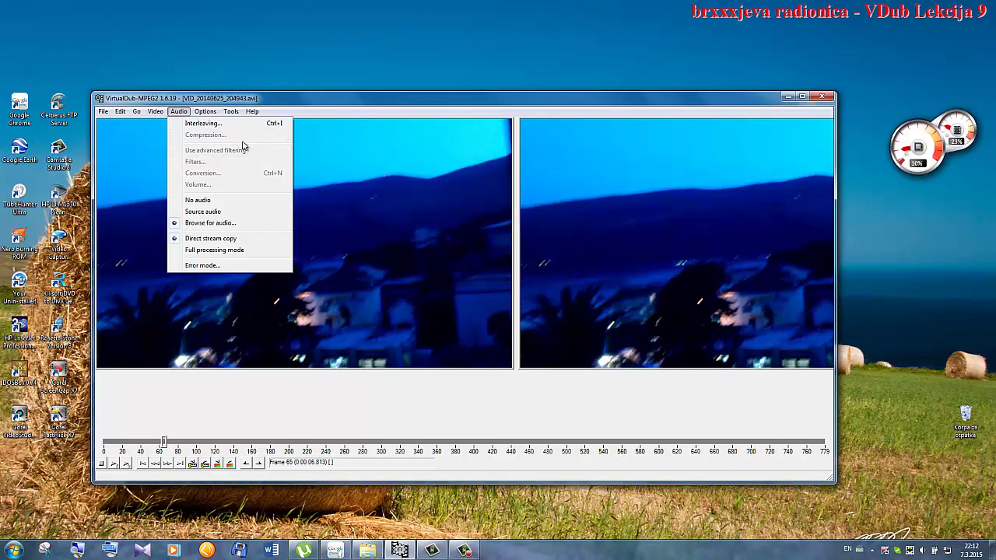
{"action": "mouse_move", "coordinate": [103, 114]}
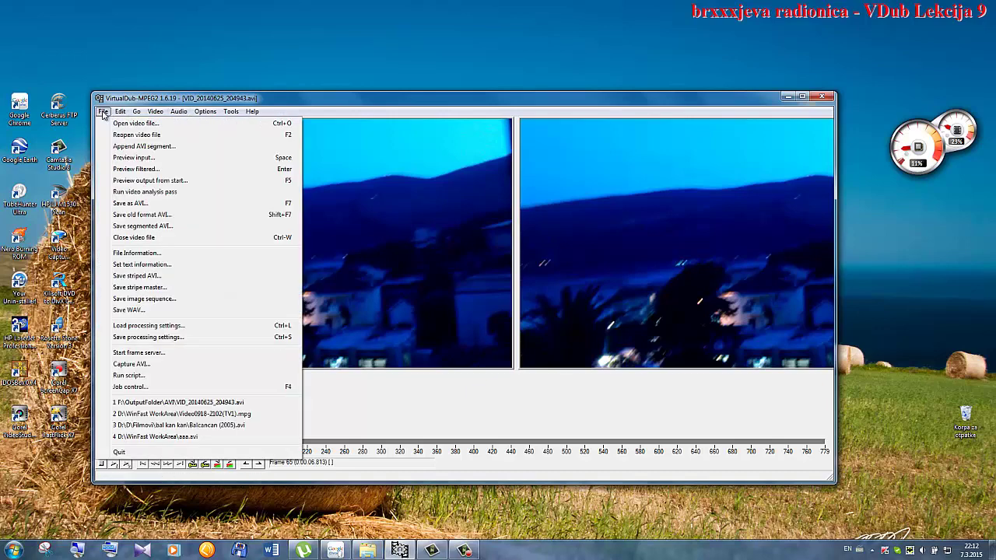
{"action": "left_click", "coordinate": [154, 206]}
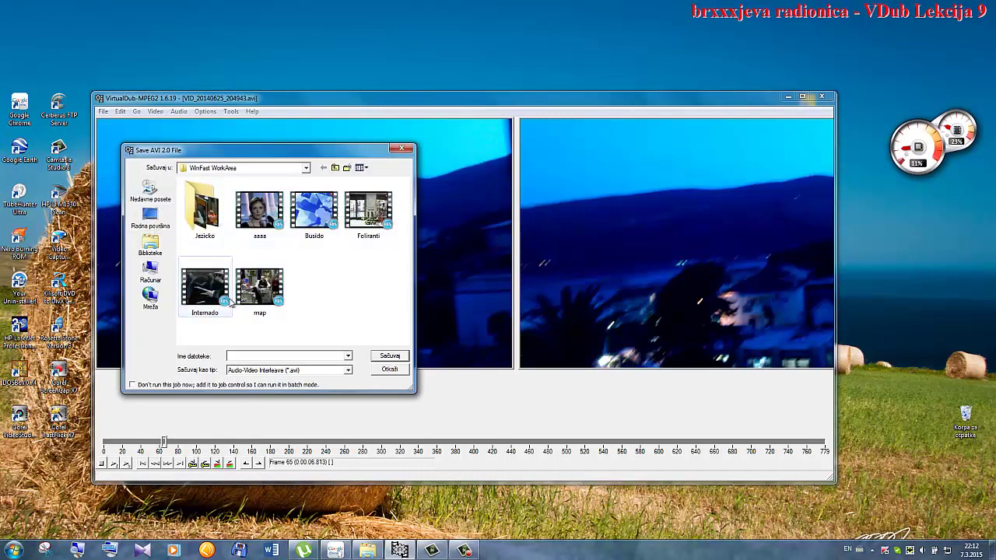
{"action": "left_click", "coordinate": [260, 218]}
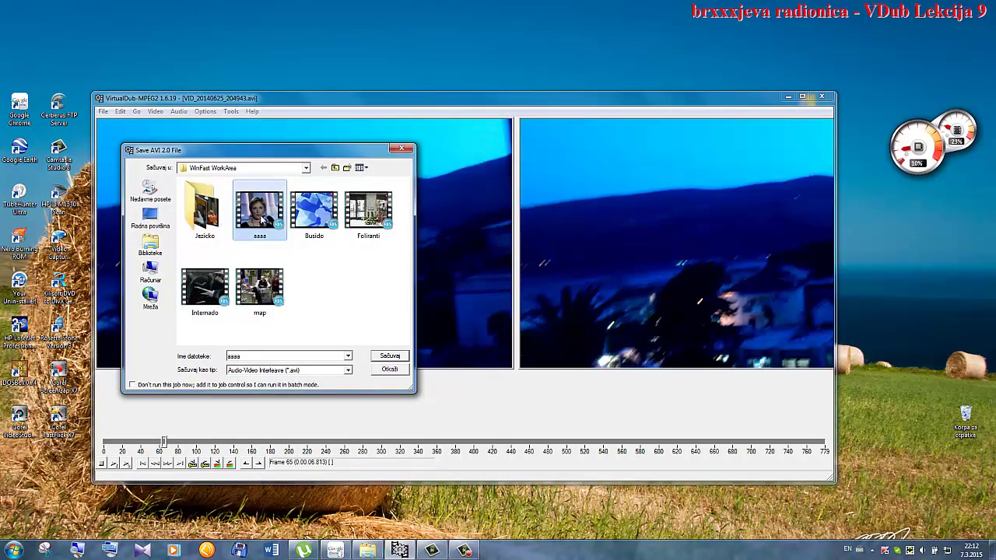
{"action": "left_click", "coordinate": [387, 357]}
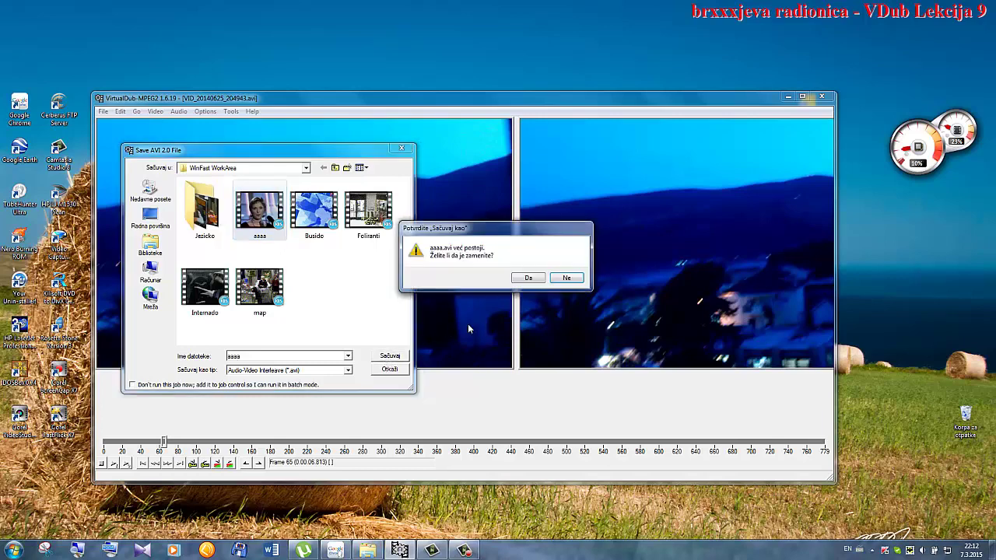
{"action": "left_click", "coordinate": [534, 278]}
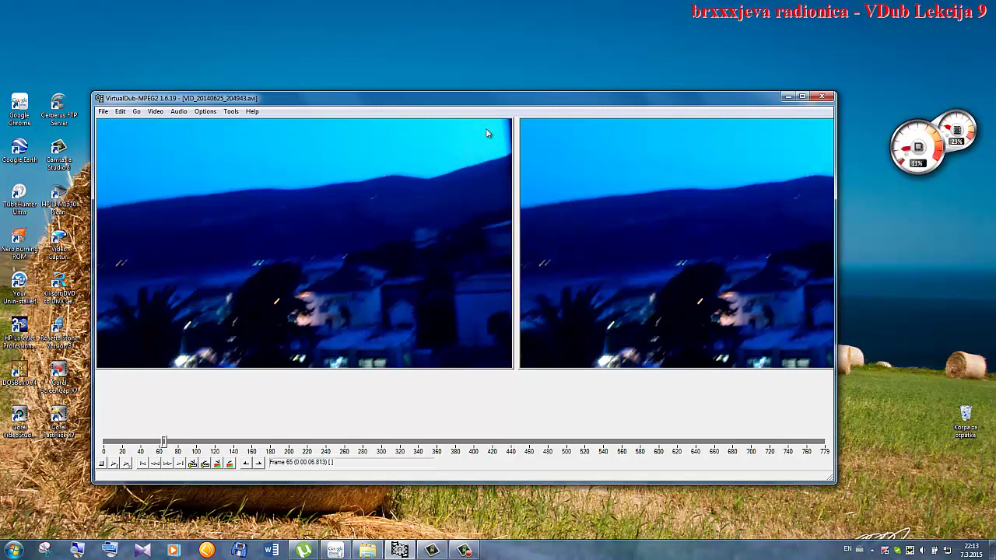
{"action": "left_click", "coordinate": [819, 97]}
Switch to Windows Explorer, play the aaaa video from the WinFast WorkArea folder on drive D, and close the player
{"action": "left_click", "coordinate": [368, 551]}
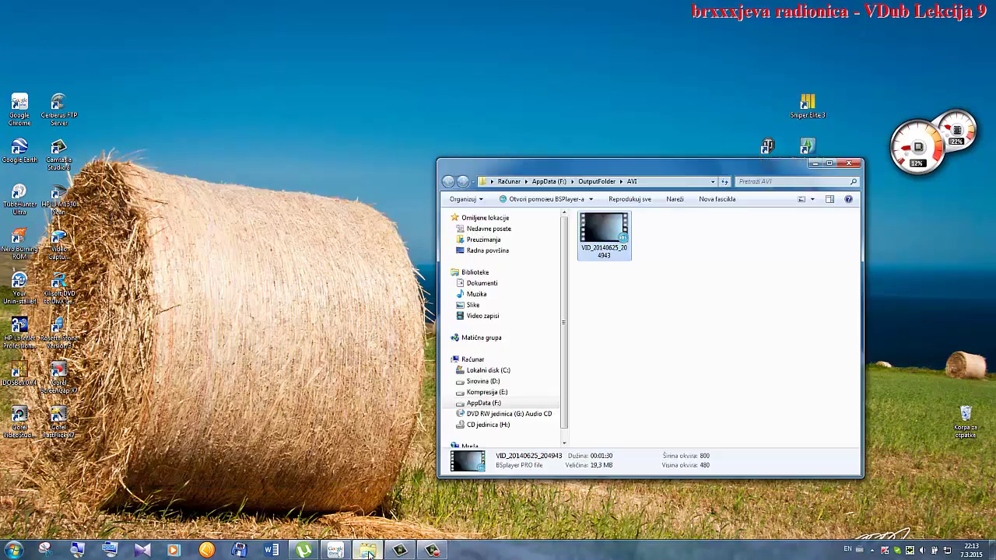
{"action": "left_click", "coordinate": [482, 382]}
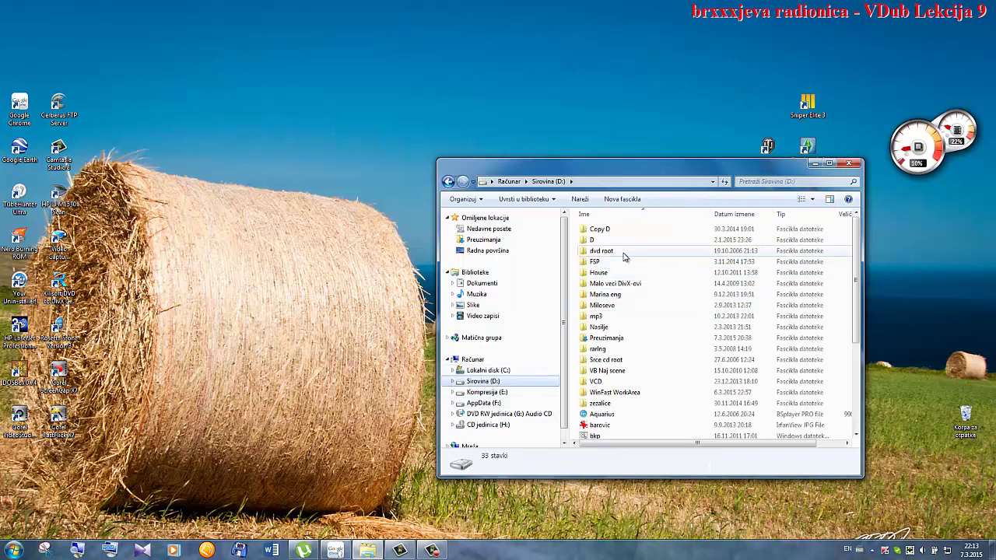
{"action": "left_click", "coordinate": [607, 395]}
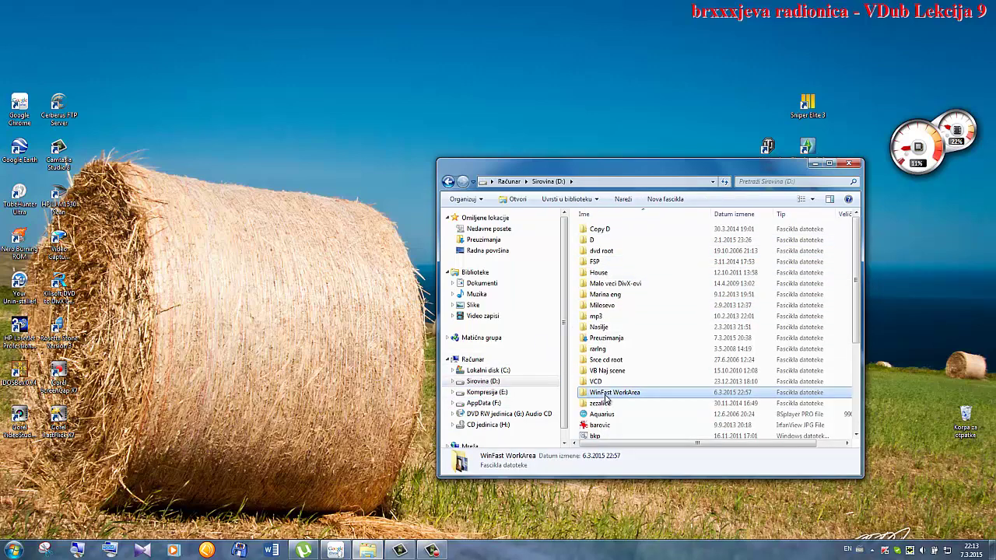
{"action": "double_click", "coordinate": [606, 397]}
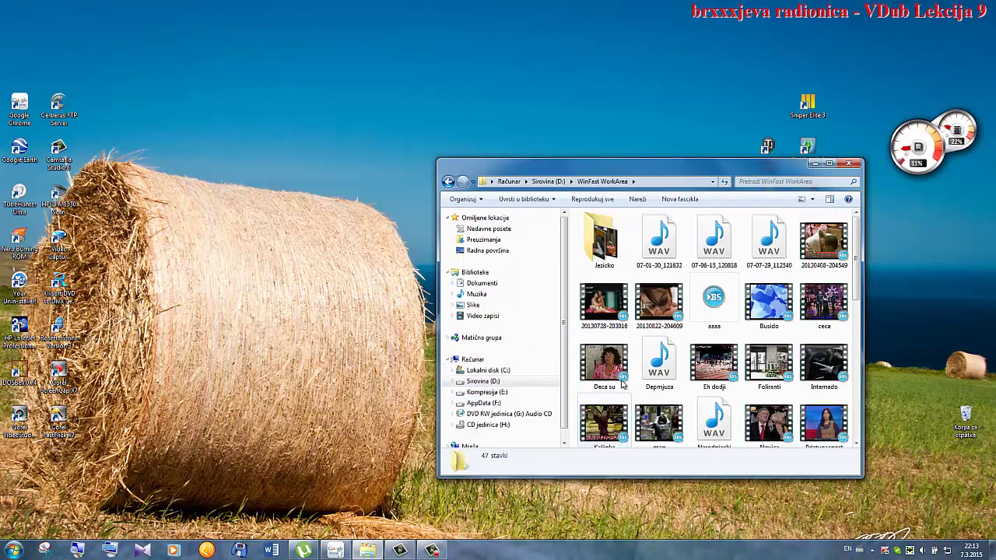
{"action": "double_click", "coordinate": [714, 311]}
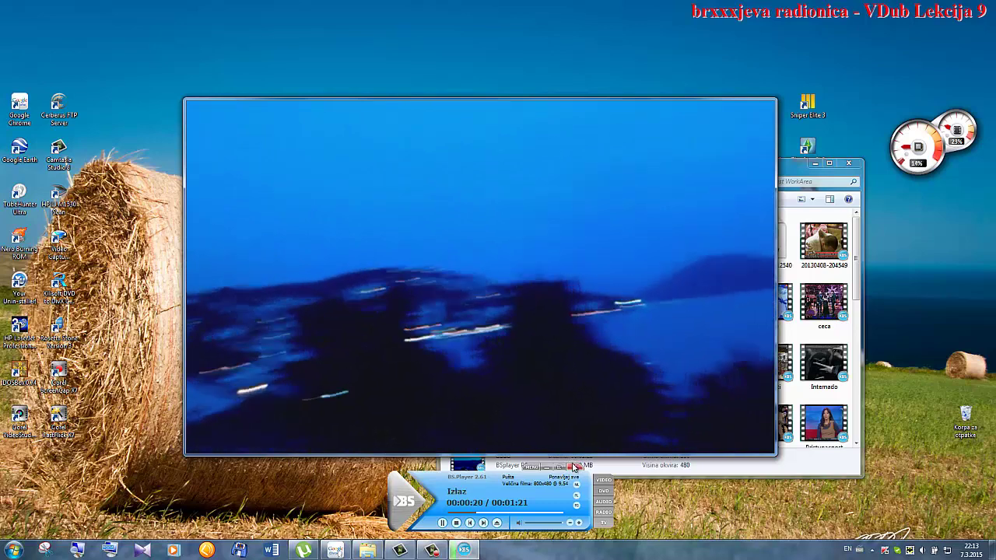
{"action": "left_click", "coordinate": [573, 465]}
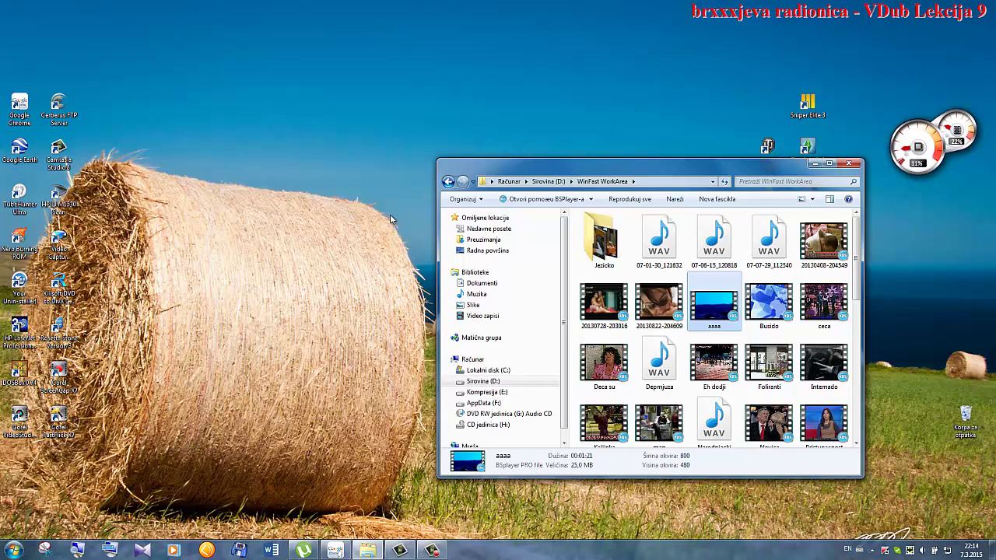
Permanently delete the aaaa video from the WinFast WorkArea folder and close the folder window
{"action": "key", "text": "shift+Delete"}
{"action": "key", "text": "Return"}
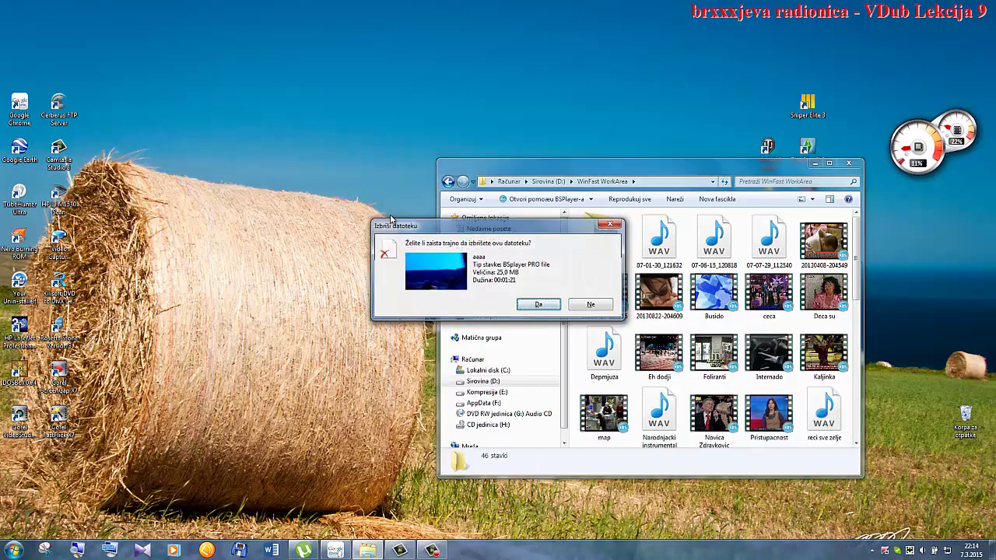
{"action": "key", "text": "alt+F4"}
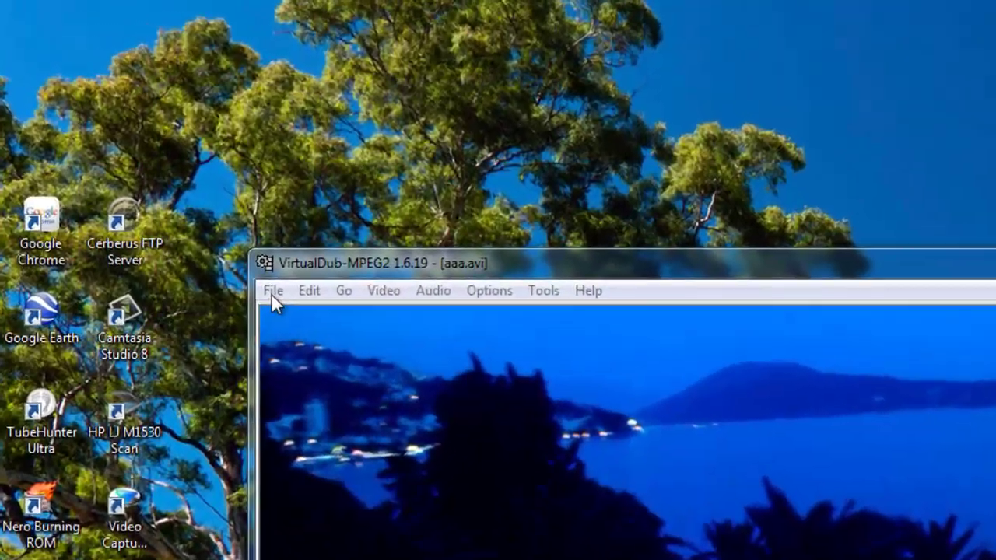
Try to export the audio track of aaa.avi as a WAV file
{"action": "left_click", "coordinate": [194, 207]}
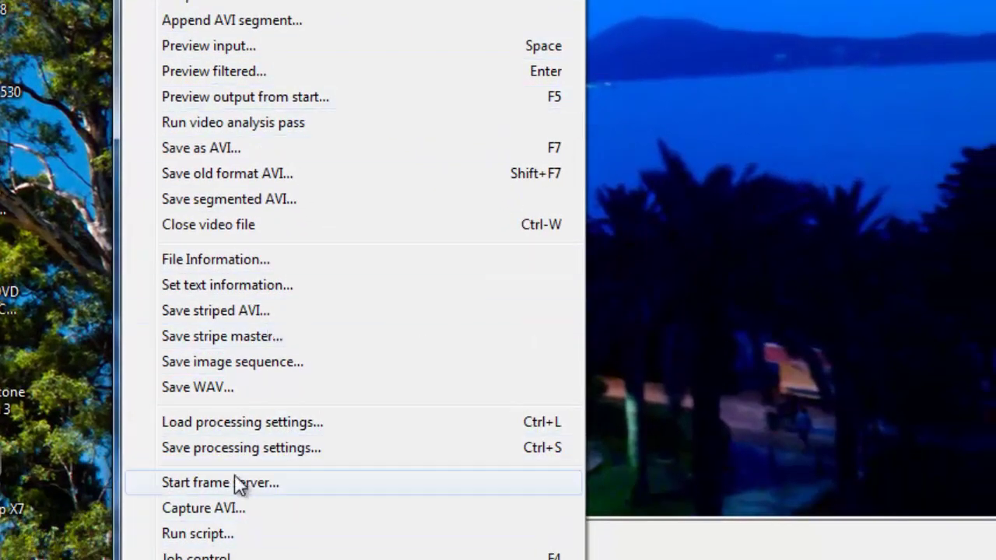
{"action": "left_click", "coordinate": [227, 389]}
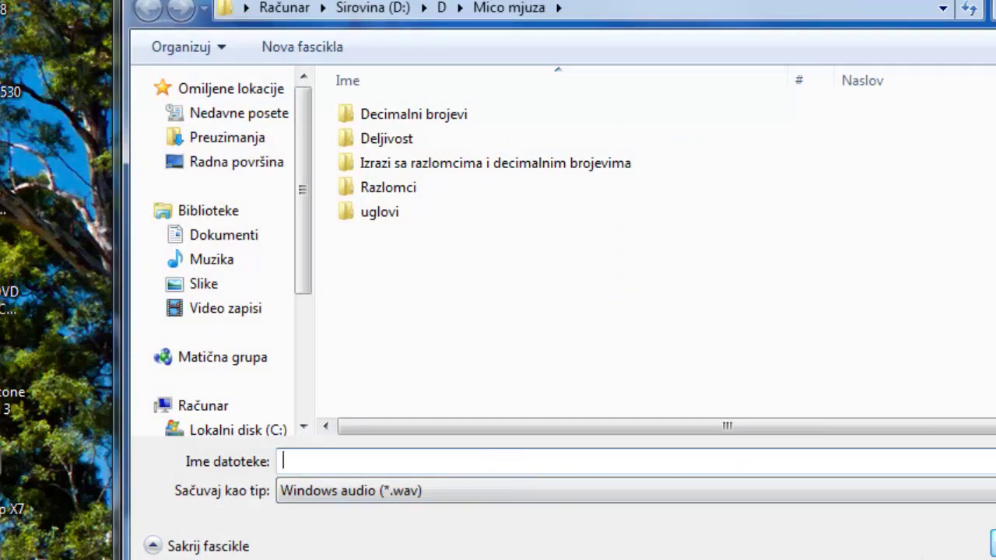
{"action": "left_click", "coordinate": [994, 544]}
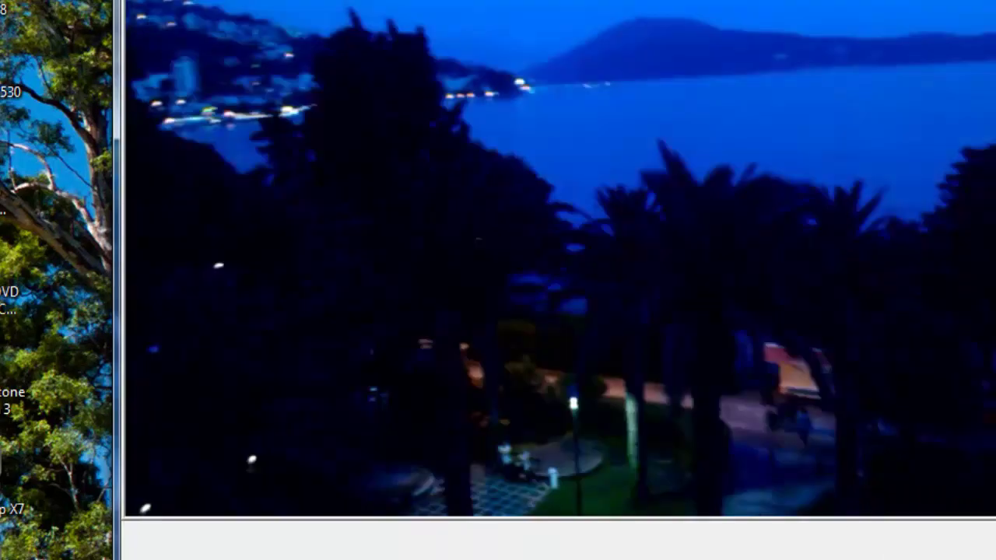